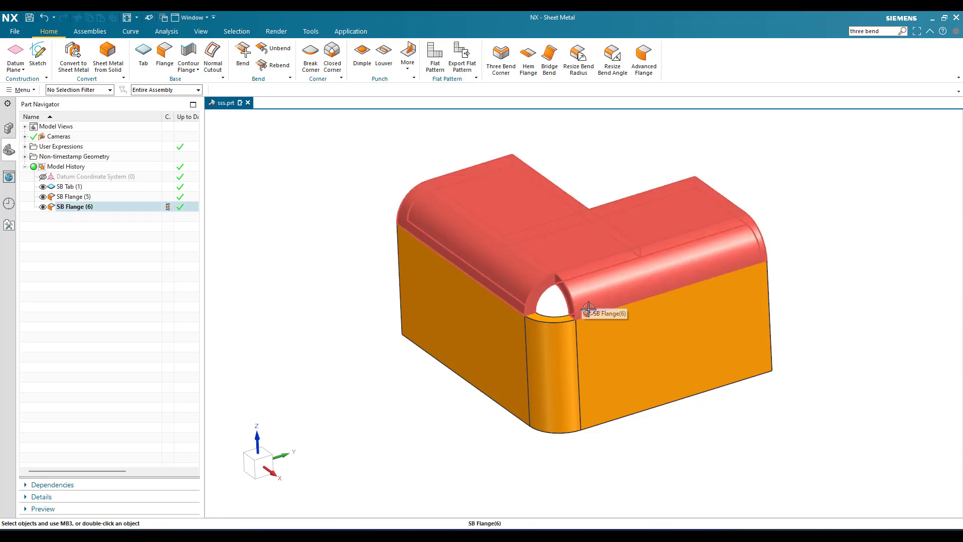
# - Browse the Insert > Corner menu without choosing, then launch Three Bend Corner from the Home ribbon
pyautogui.scroll(5, 563, 242)
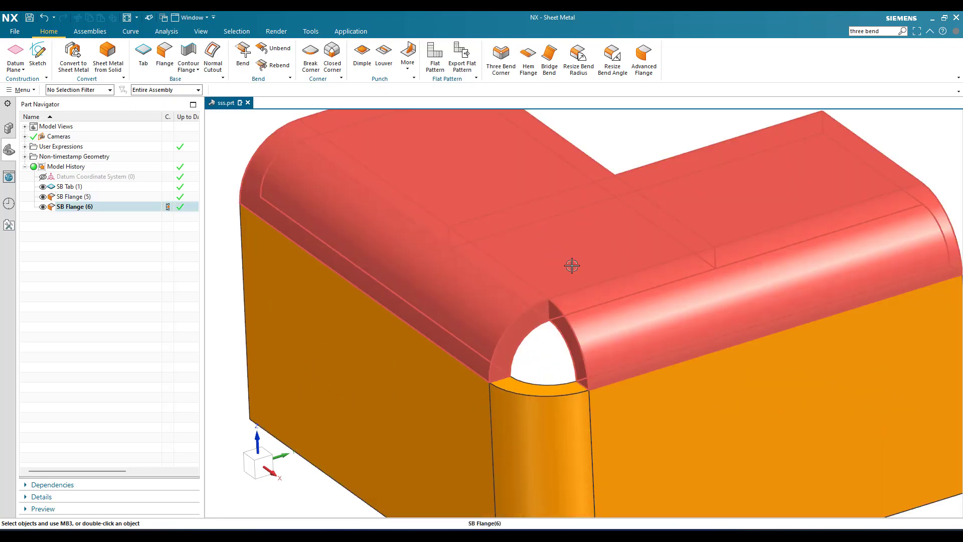
pyautogui.scroll(-3, 572, 266)
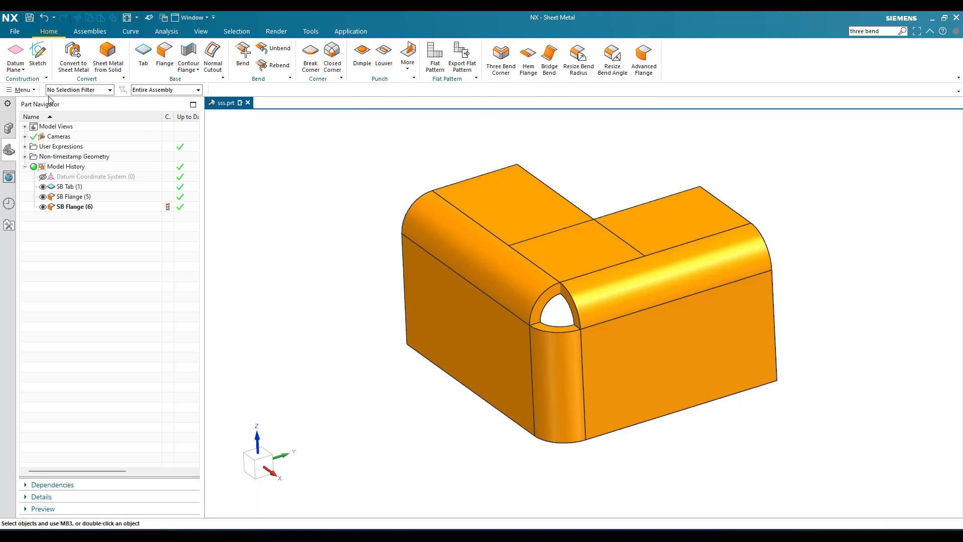
pyautogui.click(23, 90)
pyautogui.moveTo(37, 140)
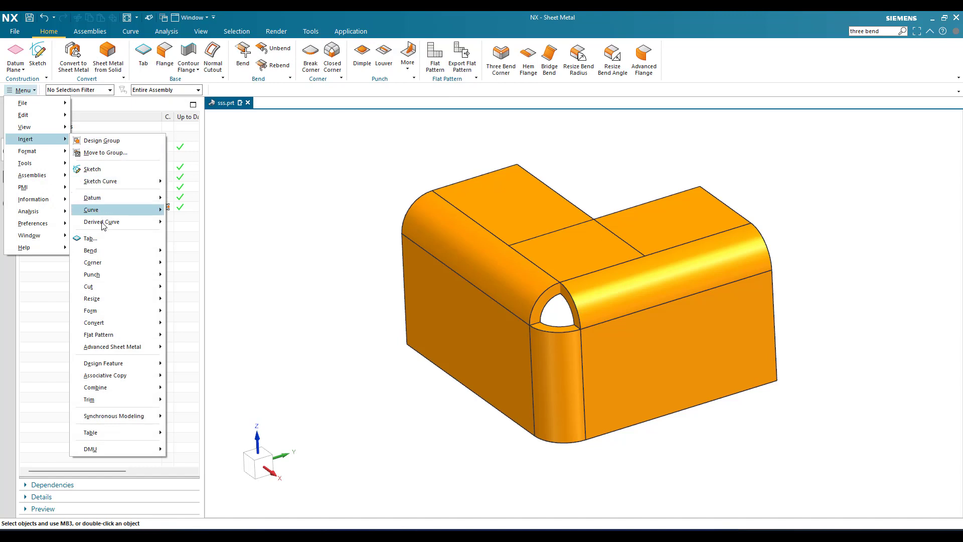
pyautogui.moveTo(103, 261)
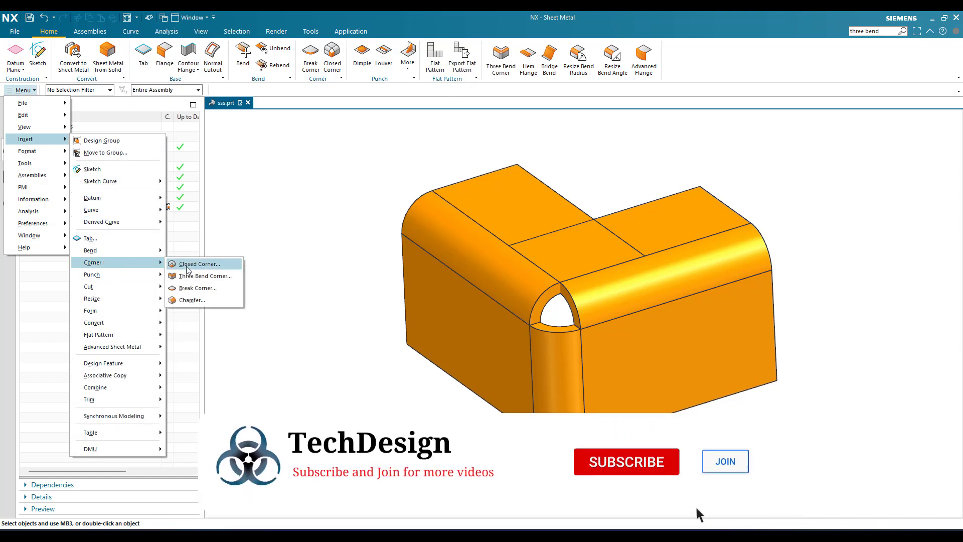
pyautogui.click(281, 201)
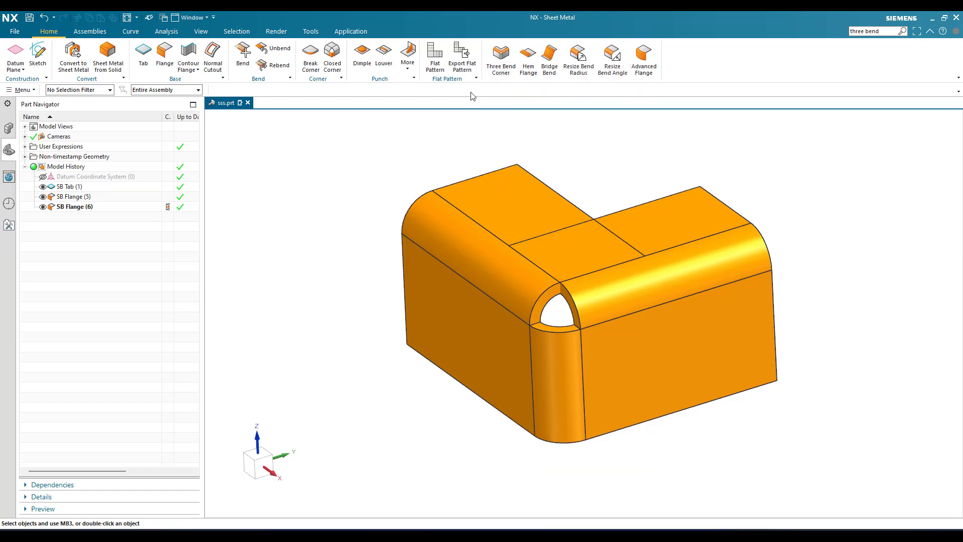
pyautogui.click(501, 56)
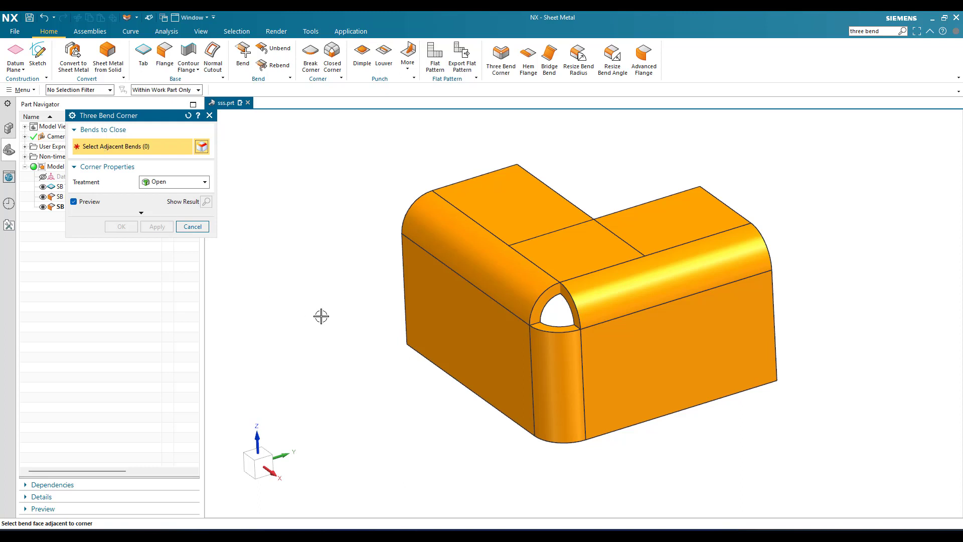
# - Select the single adjacent bend beside the corner so the preview shows mitered flange seams
pyautogui.scroll(1, 370, 206)
pyautogui.scroll(2, 432, 293)
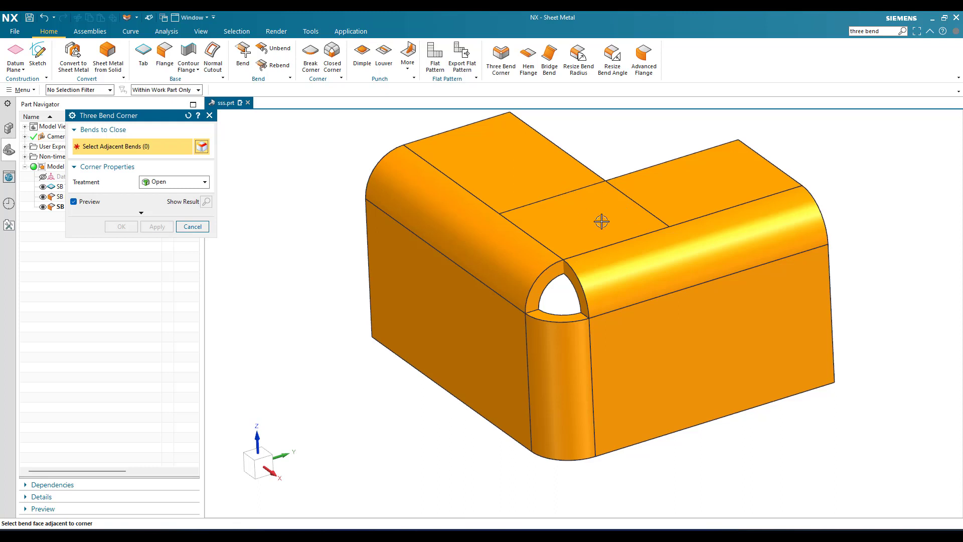
pyautogui.click(474, 245)
pyautogui.click(572, 271)
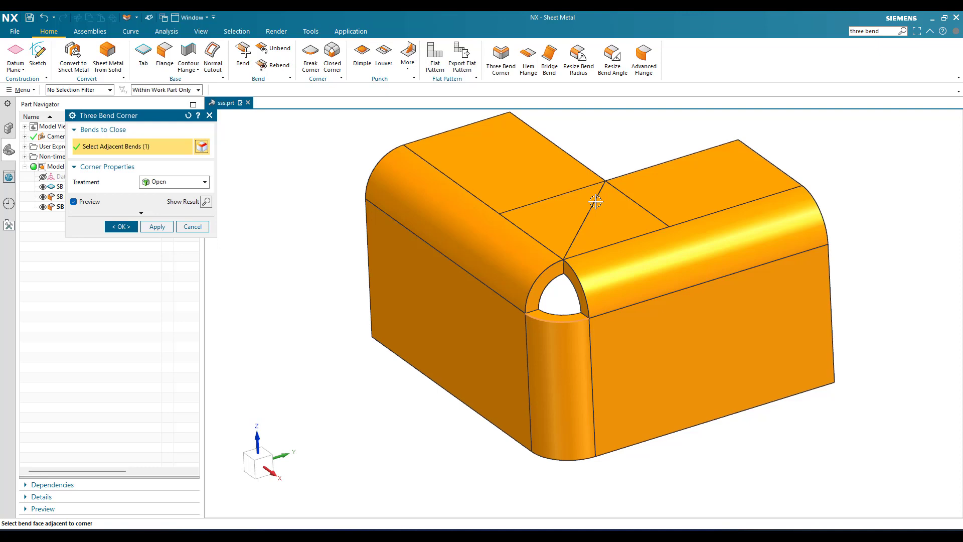
pyautogui.scroll(3, 596, 201)
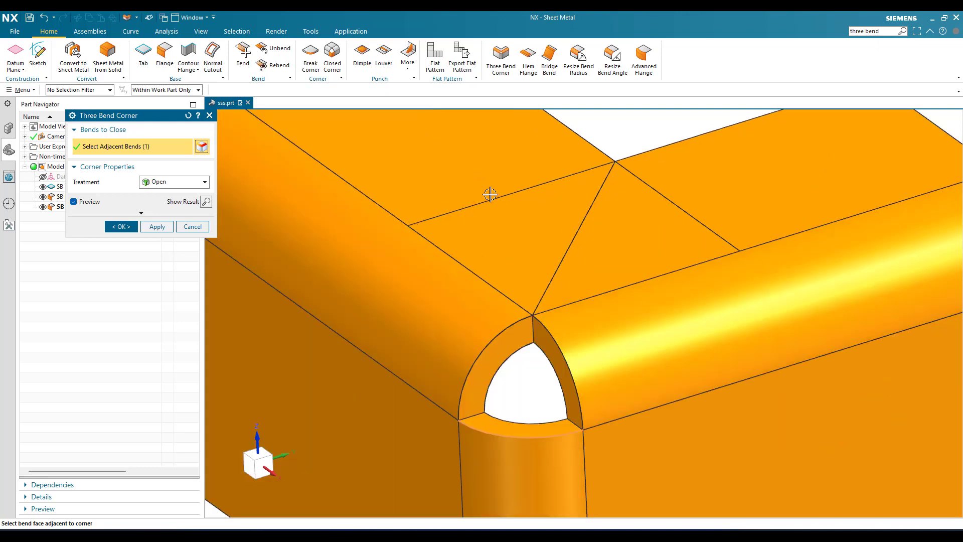
# - Create the Three Bend Corner (8) feature with Open treatment and orbit to inspect it
pyautogui.click(121, 227)
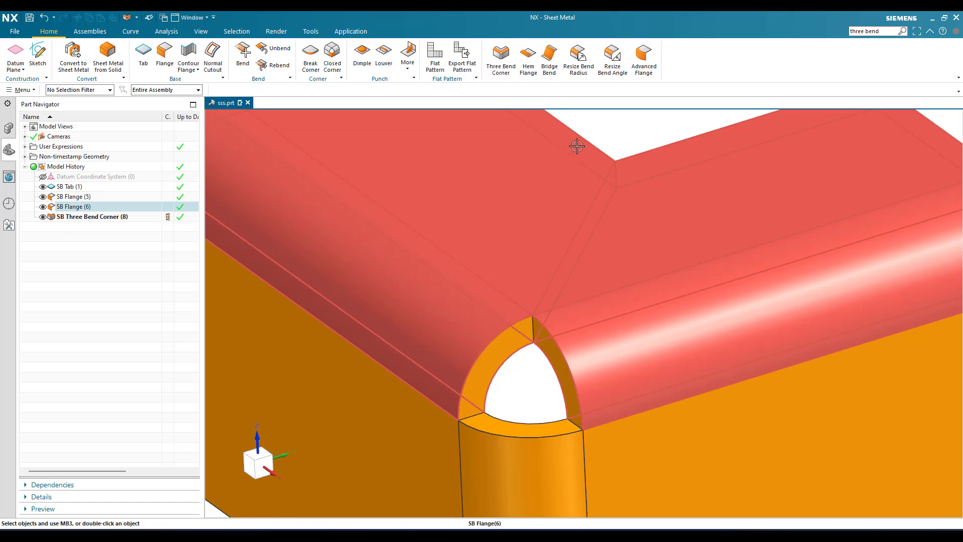
pyautogui.scroll(-3, 577, 147)
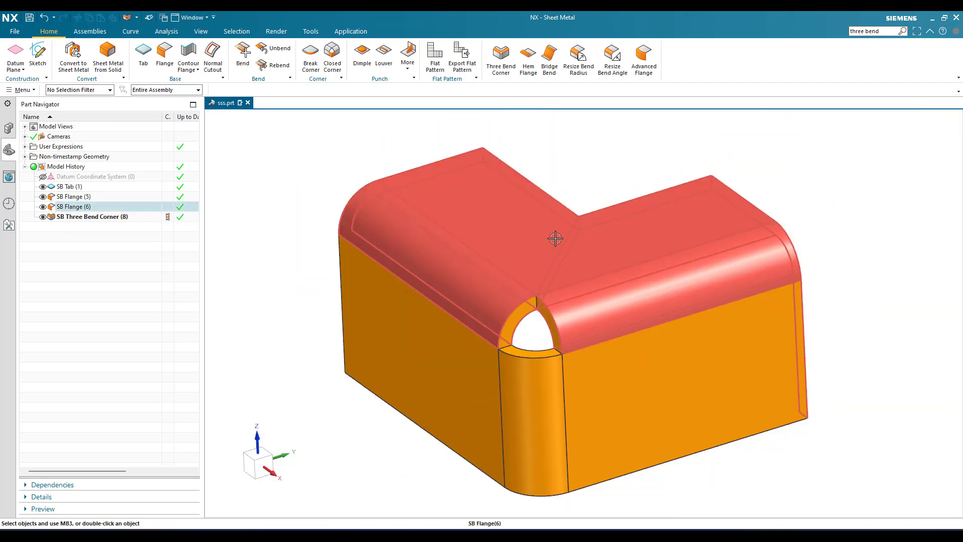
pyautogui.moveTo(556, 238); pyautogui.dragTo(534, 243, button='middle')
# - Reopen SB Three Bend Corner (8) for editing and set its treatment to Closed
pyautogui.doubleClick(106, 218)
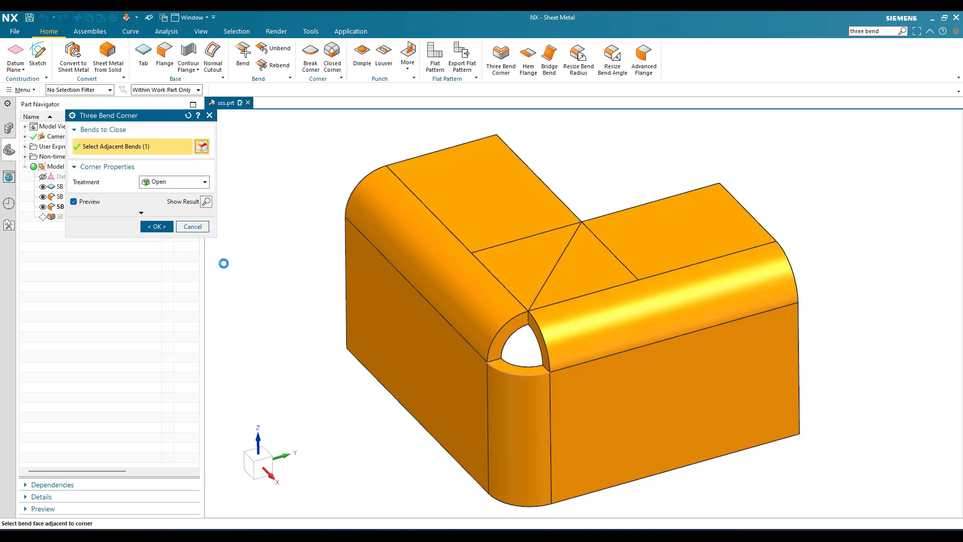
pyautogui.scroll(-3, 566, 232)
pyautogui.scroll(3, 527, 298)
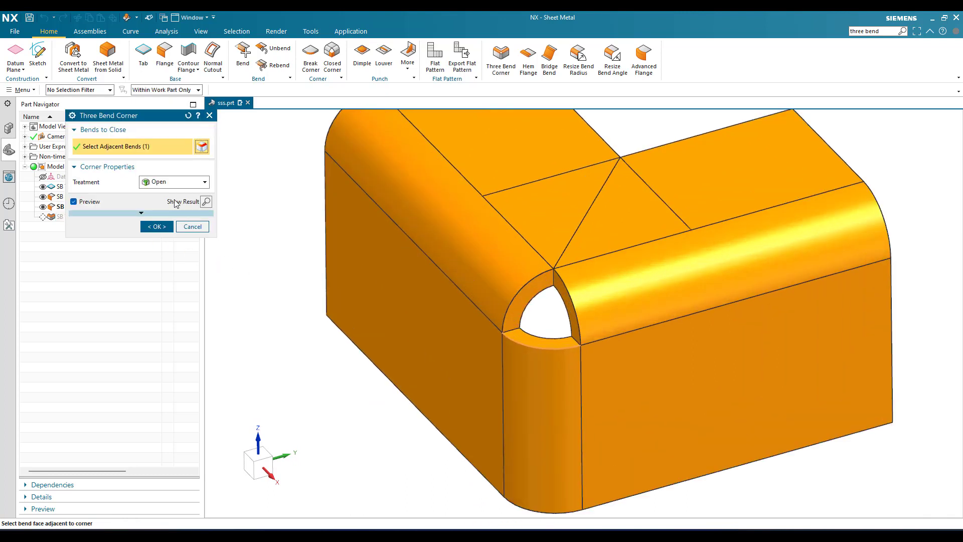
pyautogui.click(141, 213)
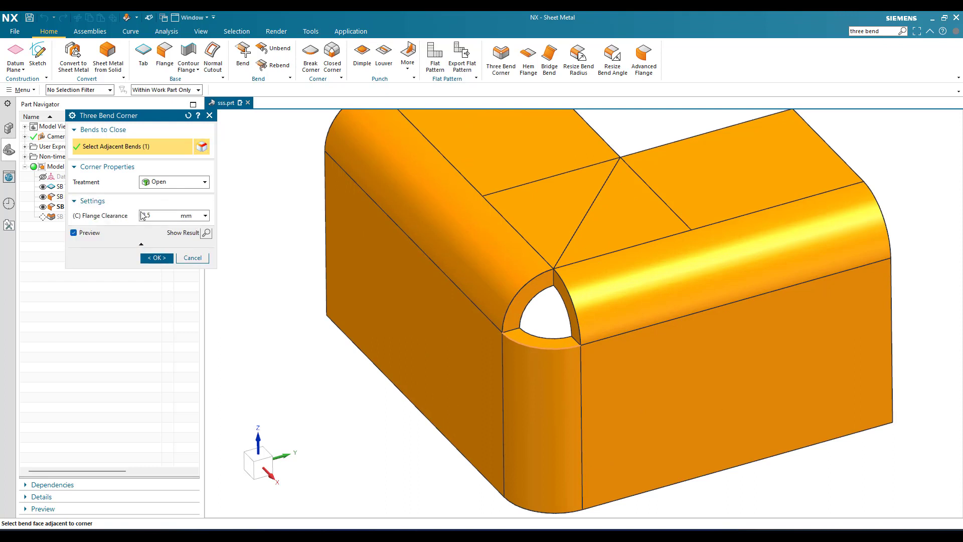
pyautogui.click(181, 187)
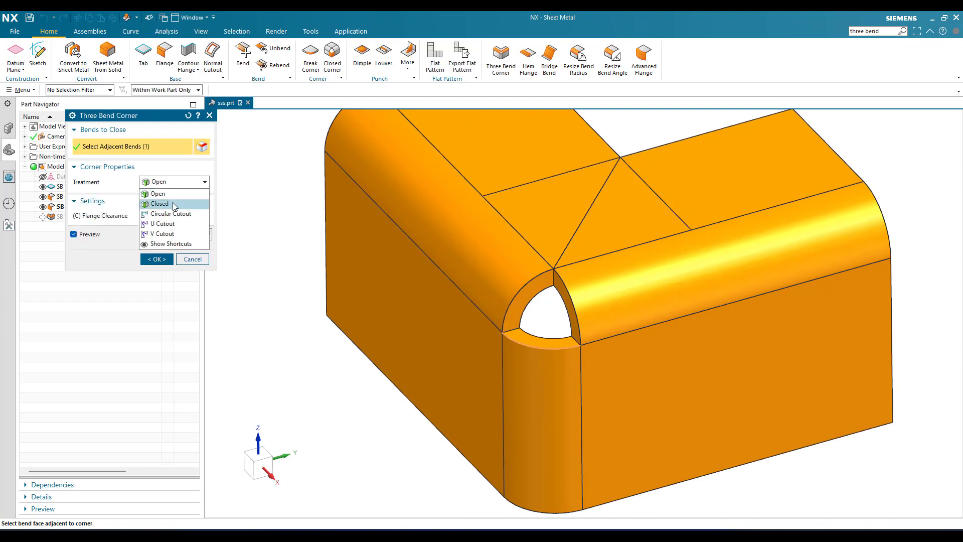
pyautogui.click(174, 204)
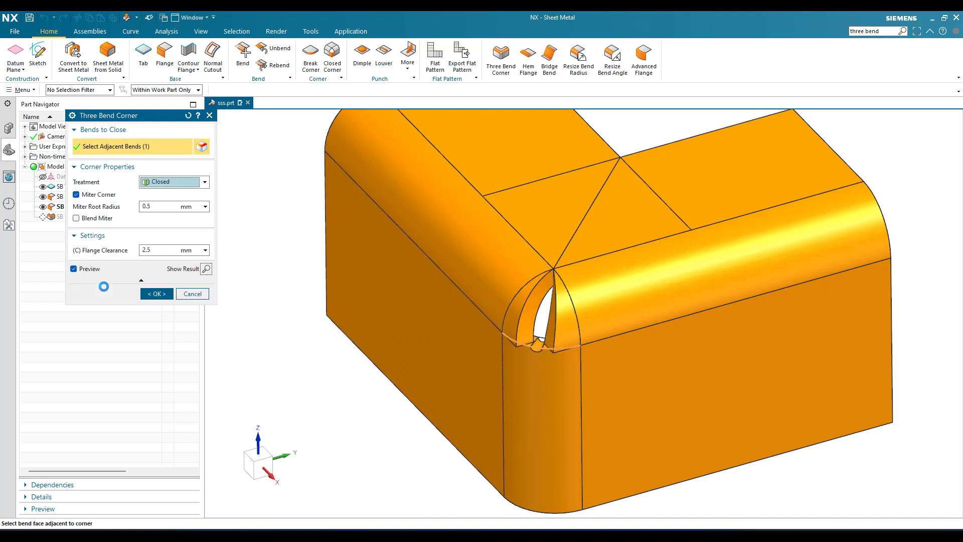
# - Inspect the closed corner slot and review the 0.5 mm miter root radius setting
pyautogui.scroll(4, 500, 346)
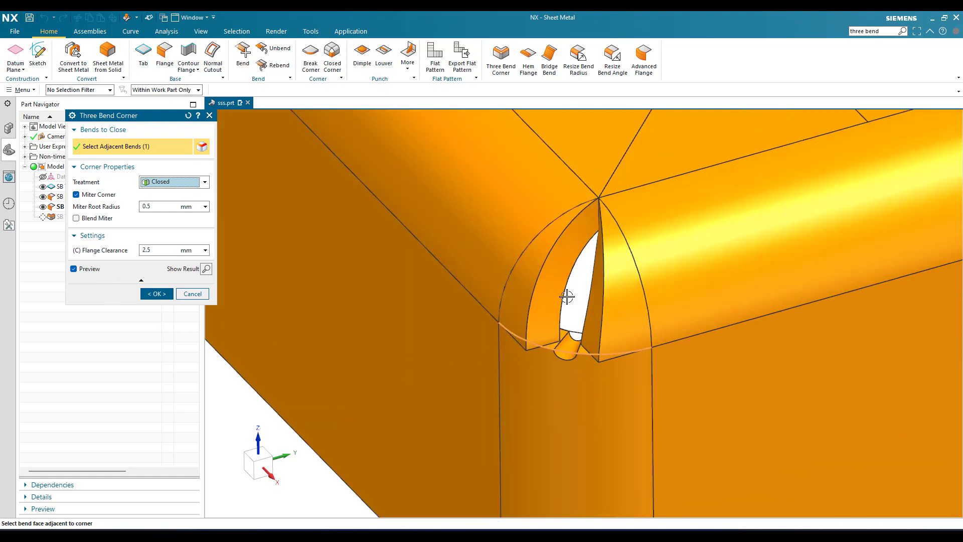
pyautogui.scroll(-1, 562, 296)
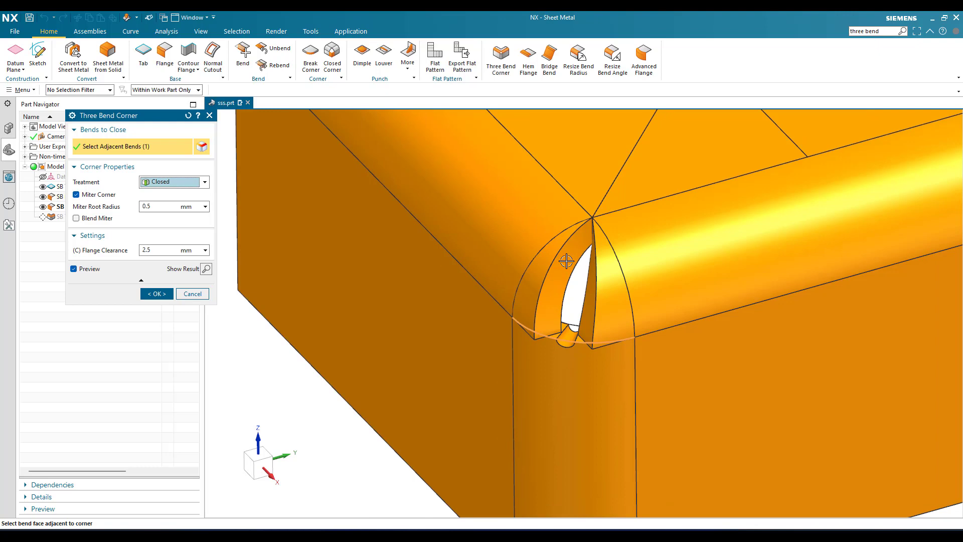
pyautogui.moveTo(566, 261); pyautogui.dragTo(594, 249, button='middle')
pyautogui.scroll(-3, 593, 249)
pyautogui.scroll(2, 593, 250)
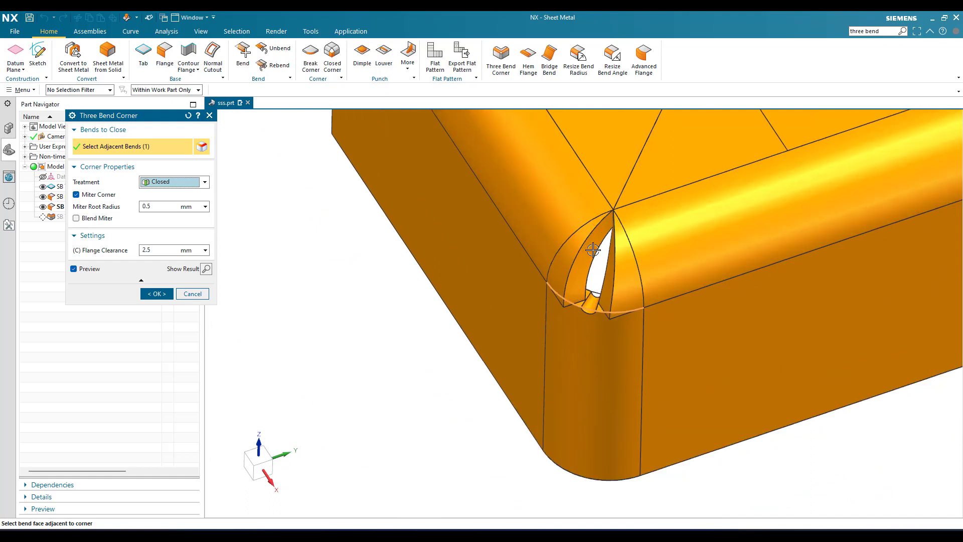
pyautogui.click(157, 208)
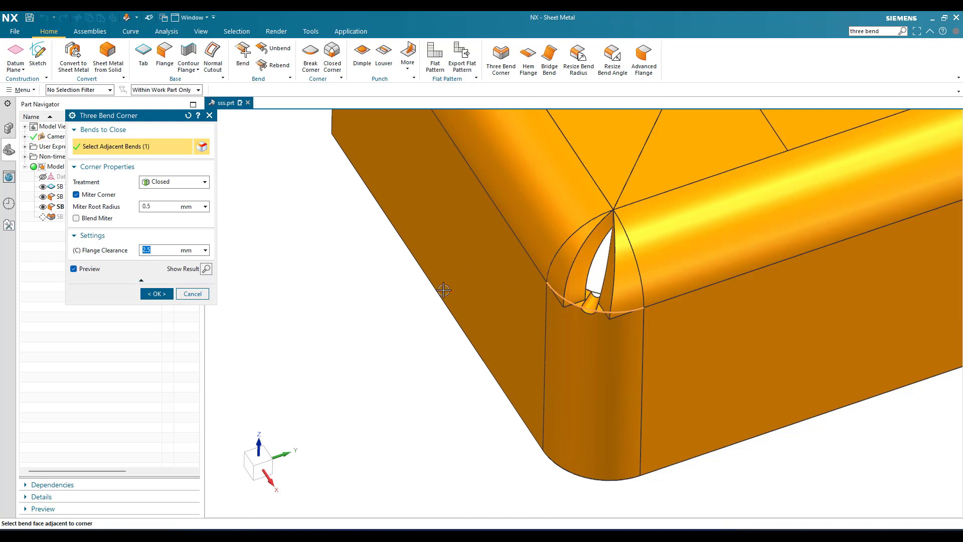
pyautogui.scroll(3, 605, 240)
pyautogui.scroll(-3, 591, 262)
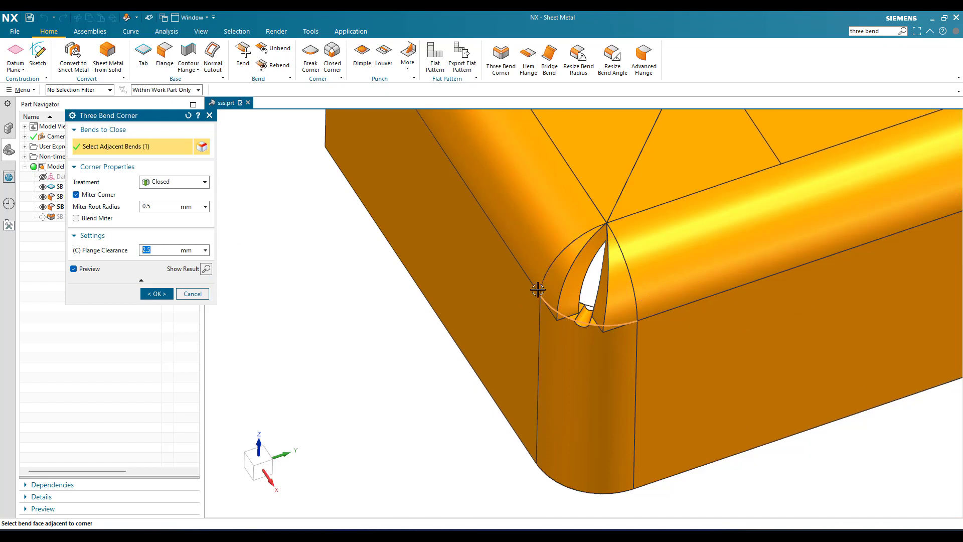
pyautogui.click(203, 184)
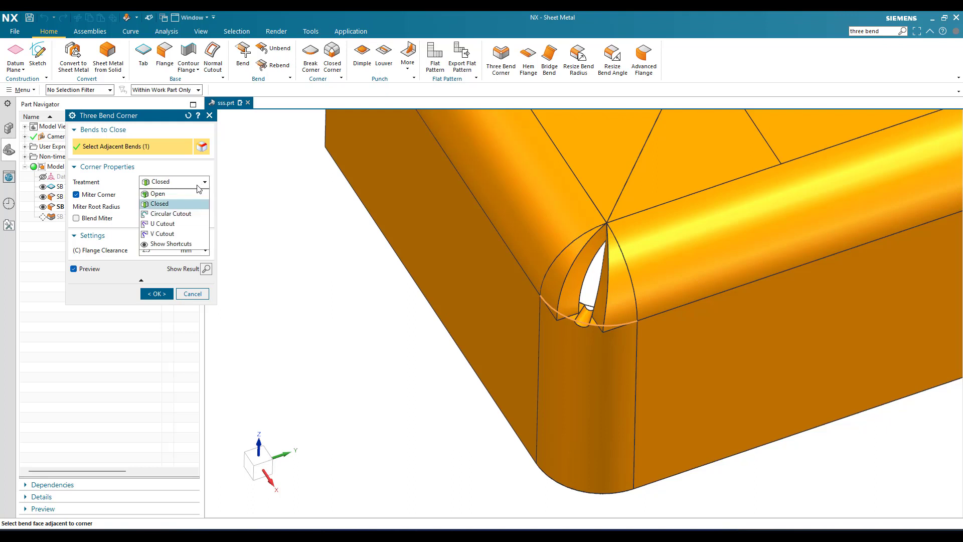
# - Switch the corner treatment to Circular Cutout
pyautogui.click(164, 216)
pyautogui.scroll(-3, 425, 288)
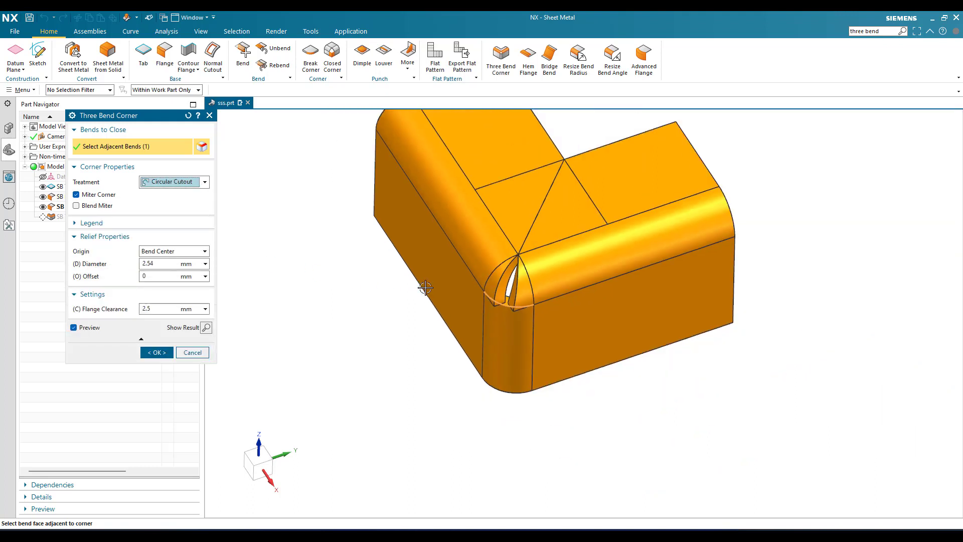
pyautogui.moveTo(424, 284); pyautogui.dragTo(427, 266, button='middle')
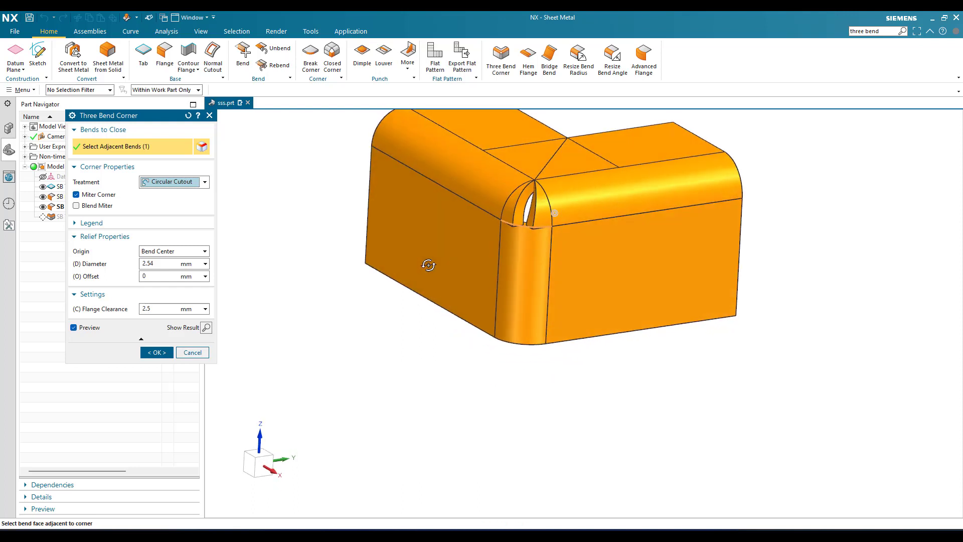
pyautogui.scroll(5, 535, 263)
pyautogui.scroll(-2, 517, 193)
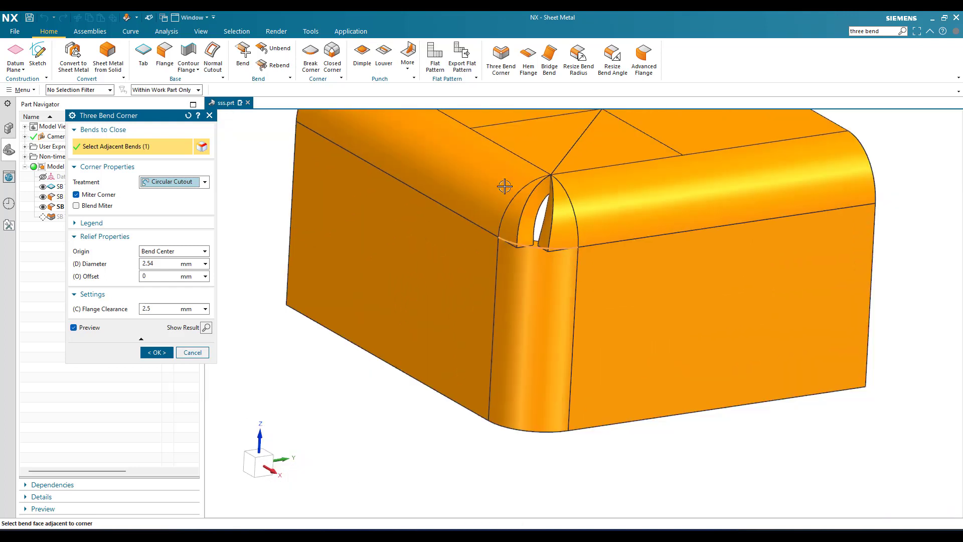
# - Set the relief diameter to 10 mm with 0 mm offset and inspect the cutout from above
pyautogui.click(171, 262)
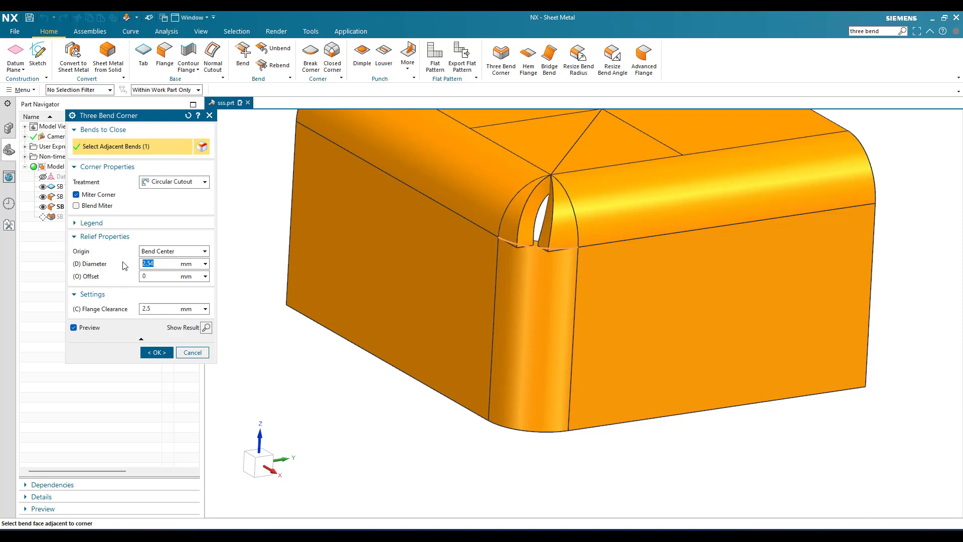
pyautogui.press('Return')
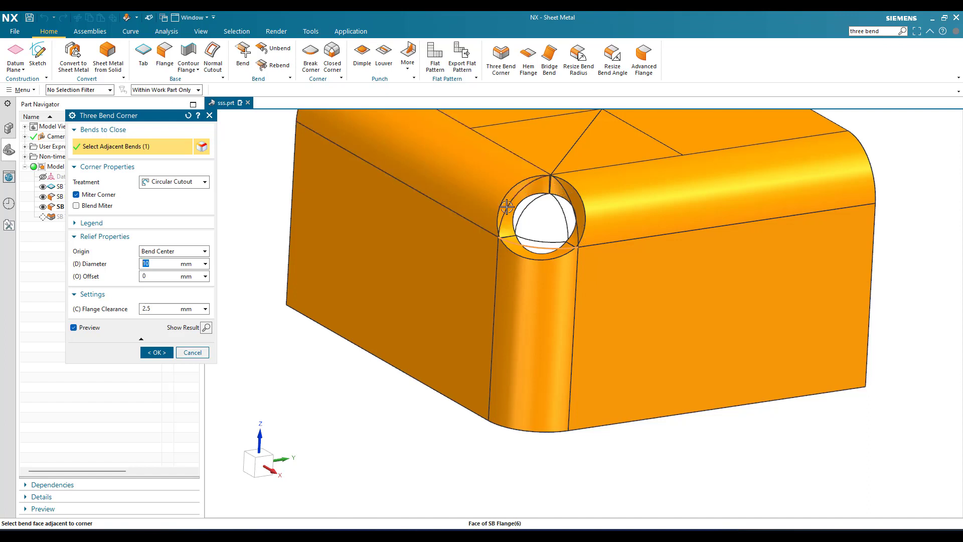
pyautogui.moveTo(508, 201); pyautogui.dragTo(508, 215, button='middle')
pyautogui.scroll(-2, 609, 271)
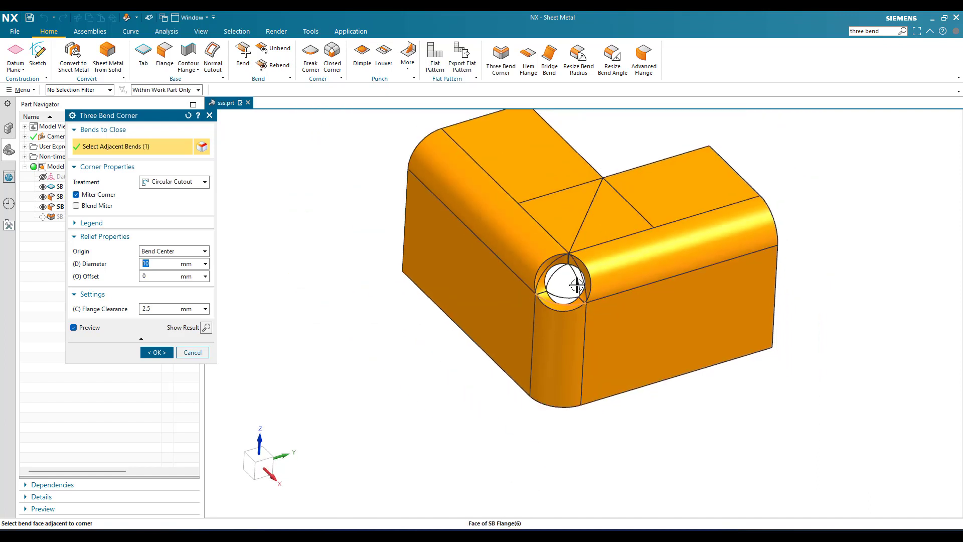
pyautogui.scroll(2, 555, 275)
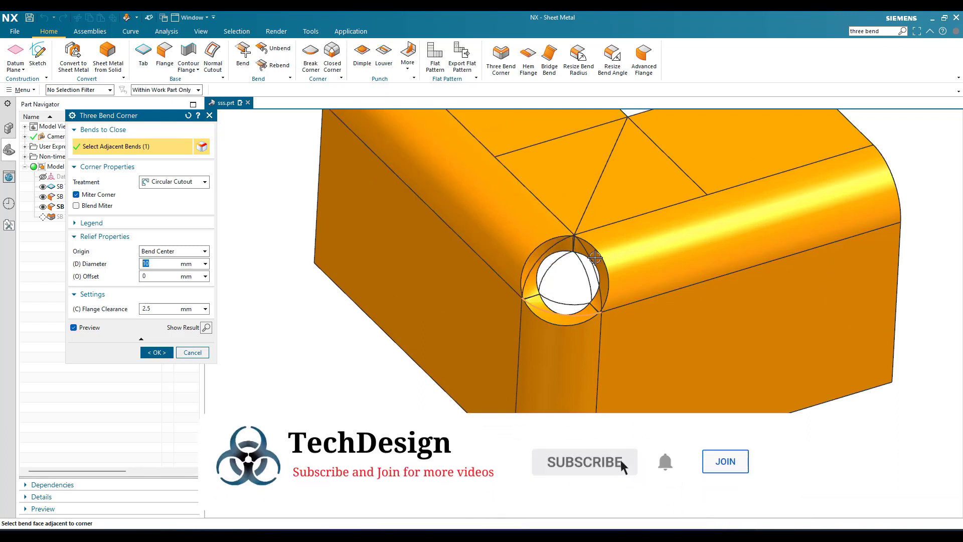
pyautogui.scroll(-3, 595, 257)
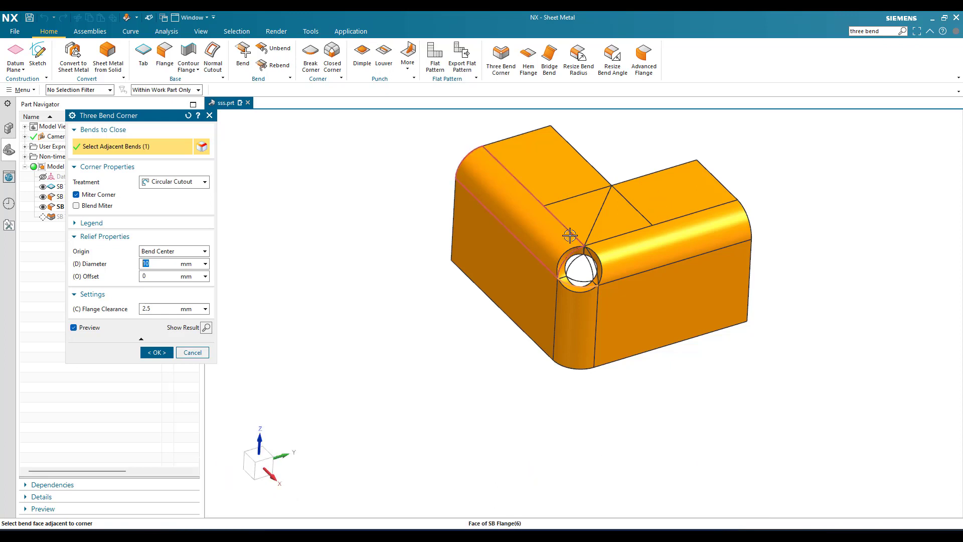
pyautogui.scroll(3, 570, 250)
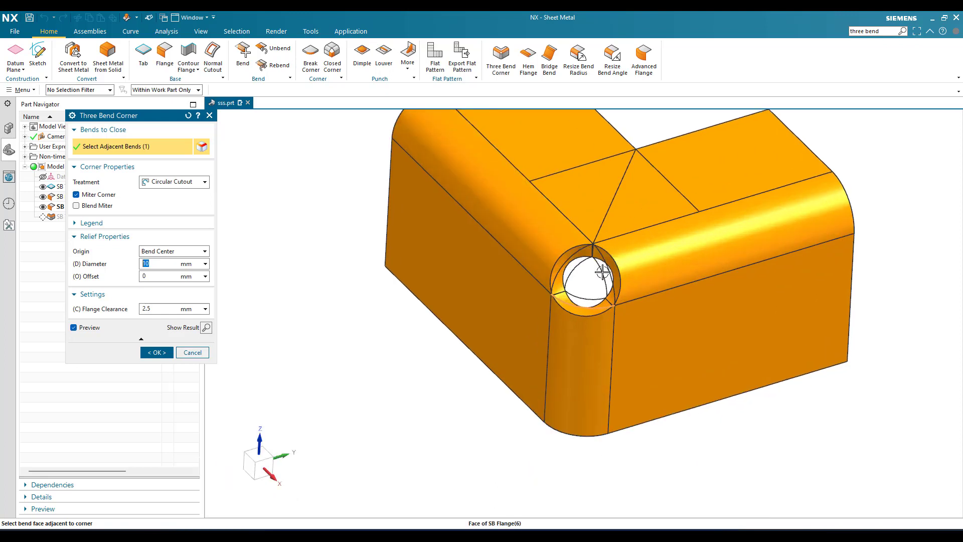
pyautogui.scroll(2, 598, 255)
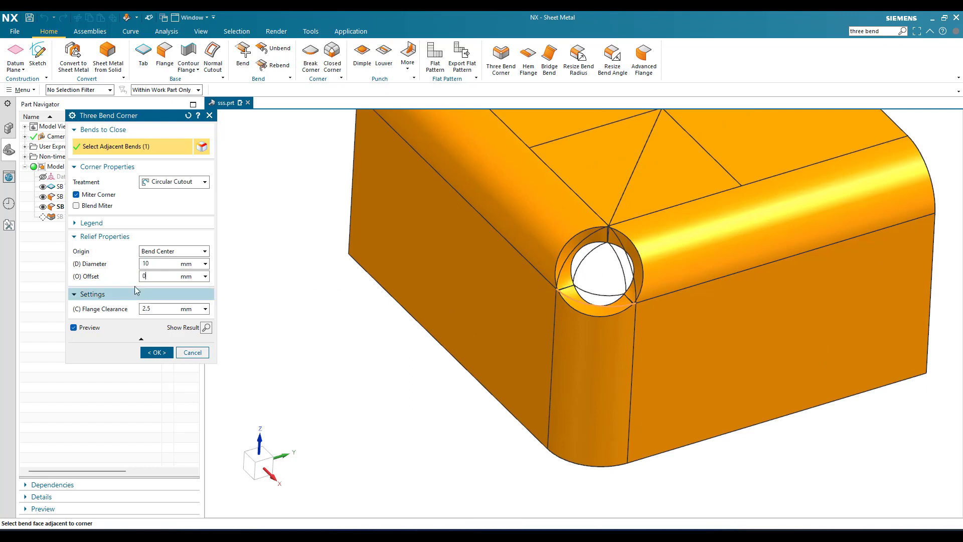
pyautogui.click(182, 251)
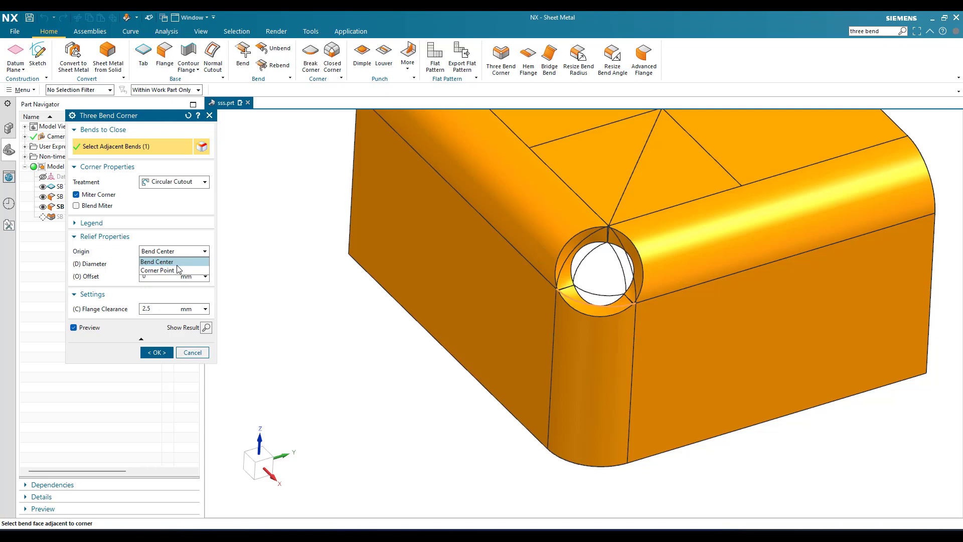
pyautogui.click(157, 271)
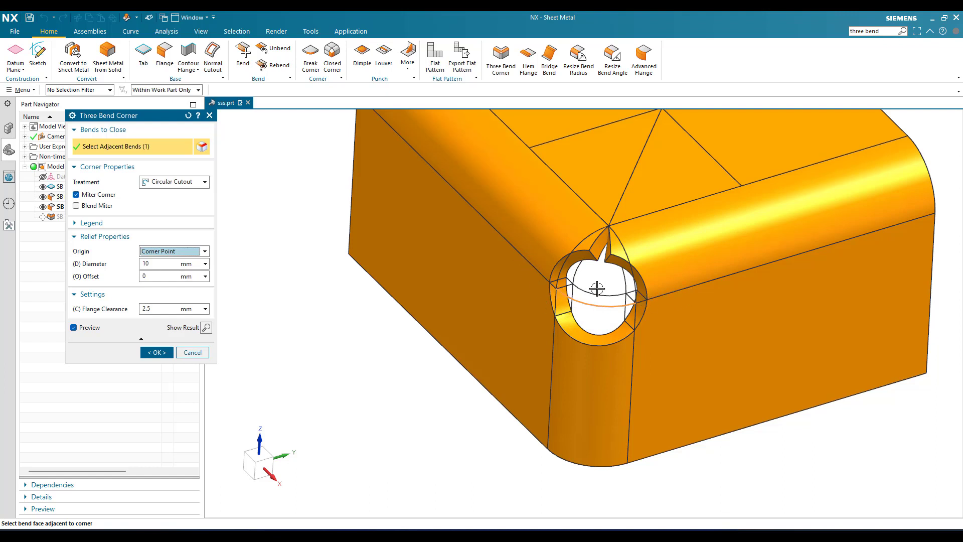
pyautogui.click(181, 251)
pyautogui.click(171, 263)
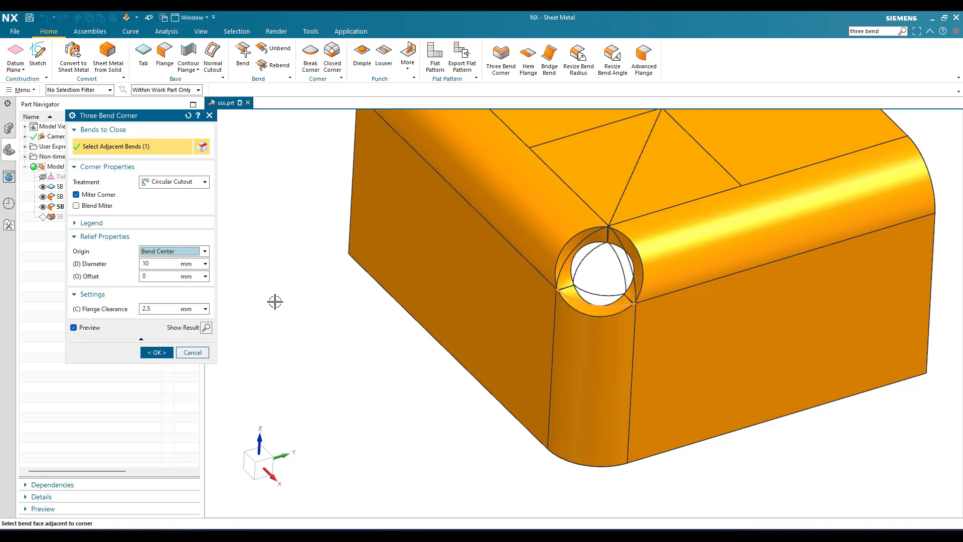
# - Switch the corner relief to U Cutout, keeping 10 mm diameter and 0 mm offset
pyautogui.click(189, 185)
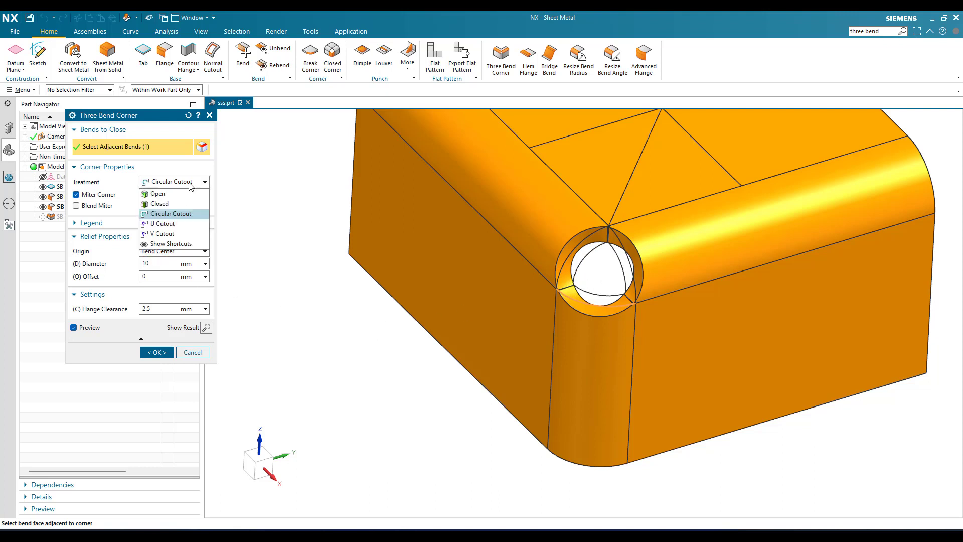
pyautogui.click(181, 226)
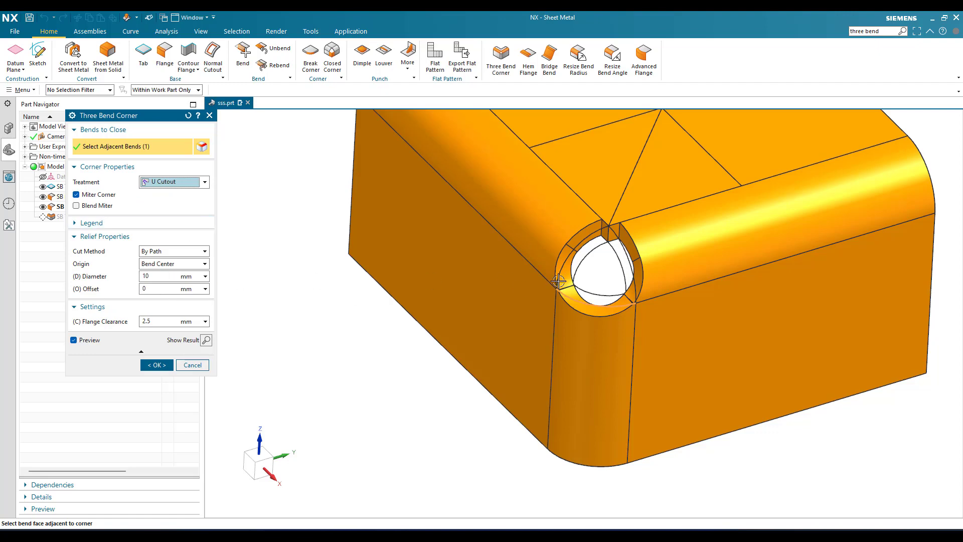
pyautogui.click(162, 276)
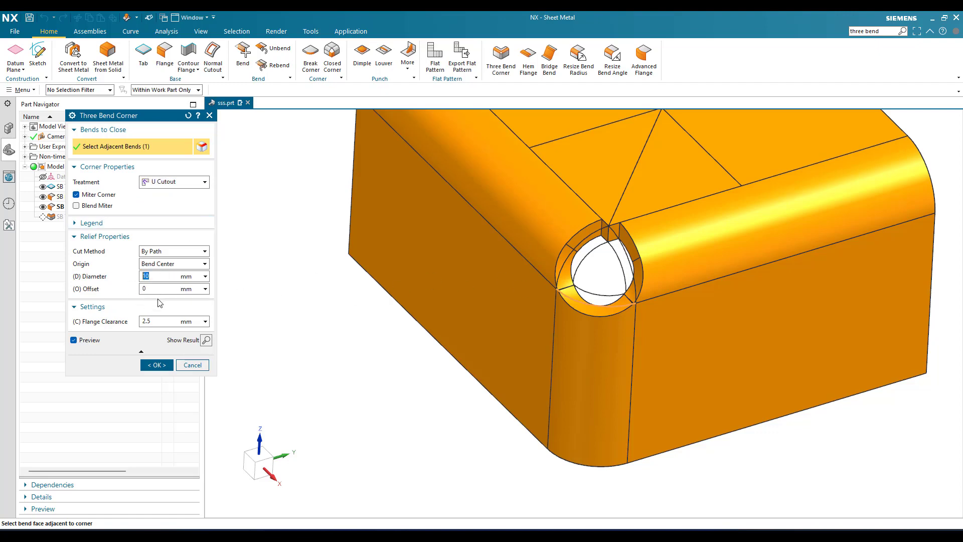
pyautogui.scroll(3, 619, 233)
pyautogui.scroll(-5, 619, 233)
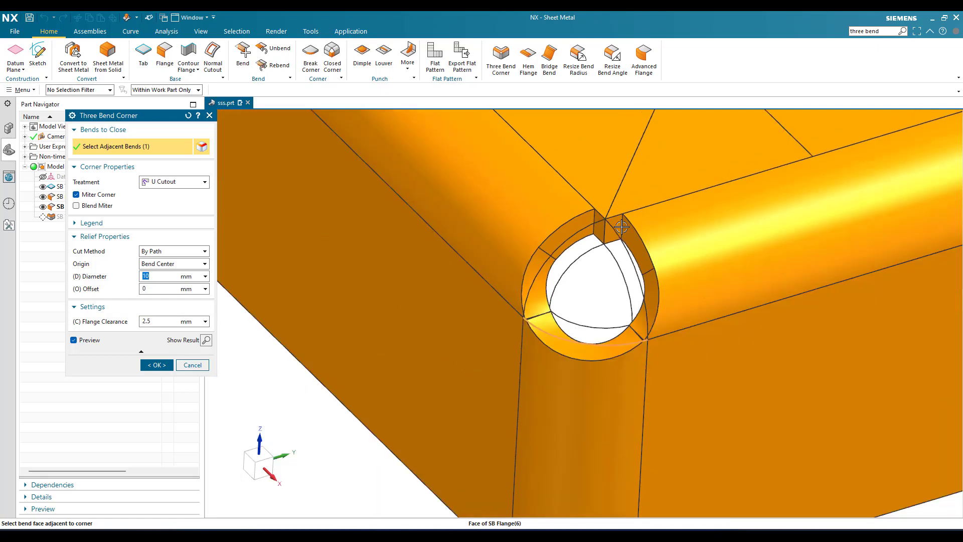
pyautogui.scroll(4, 617, 235)
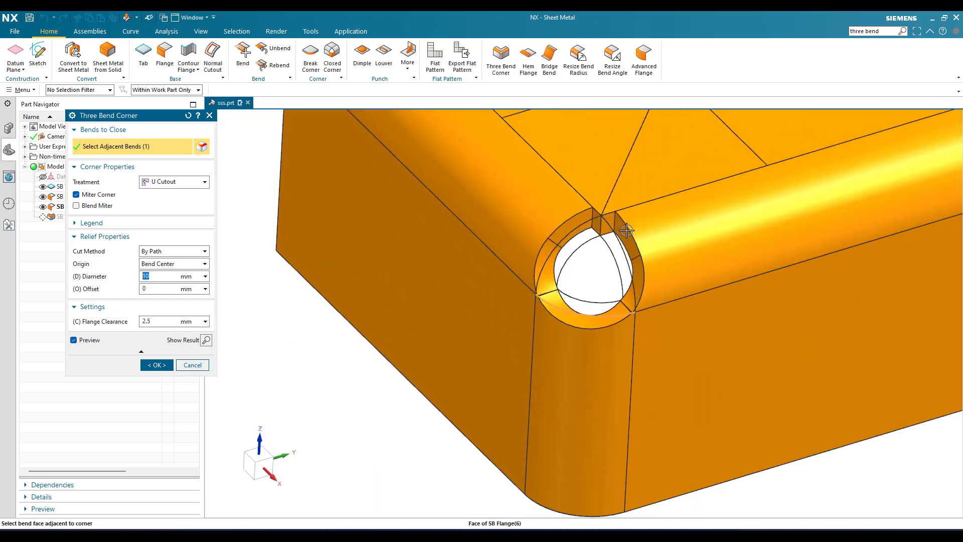
pyautogui.scroll(-3, 590, 267)
pyautogui.scroll(3, 598, 236)
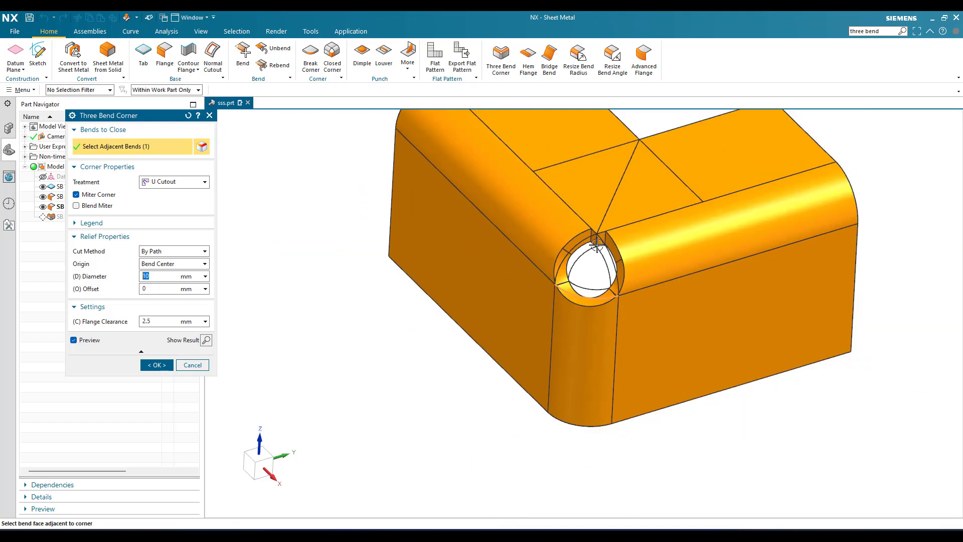
# - Set the treatment to V Cutout, preview Angle 1 at 40°, then return both angles to 20°
pyautogui.click(179, 182)
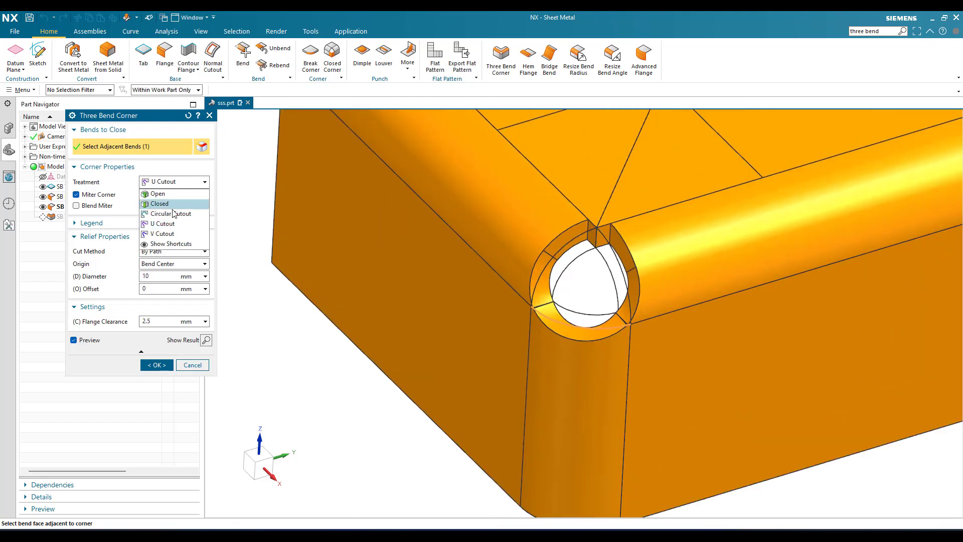
pyautogui.click(169, 232)
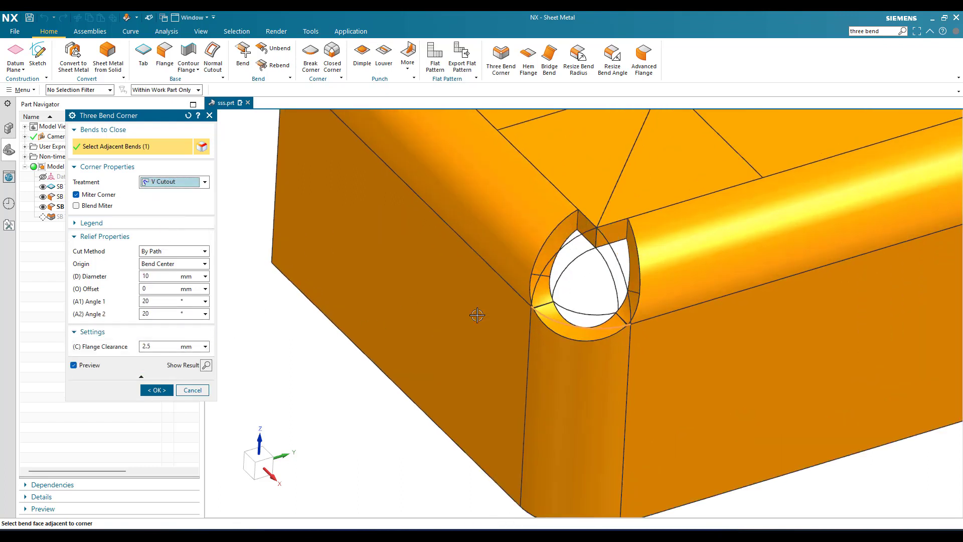
pyautogui.click(161, 279)
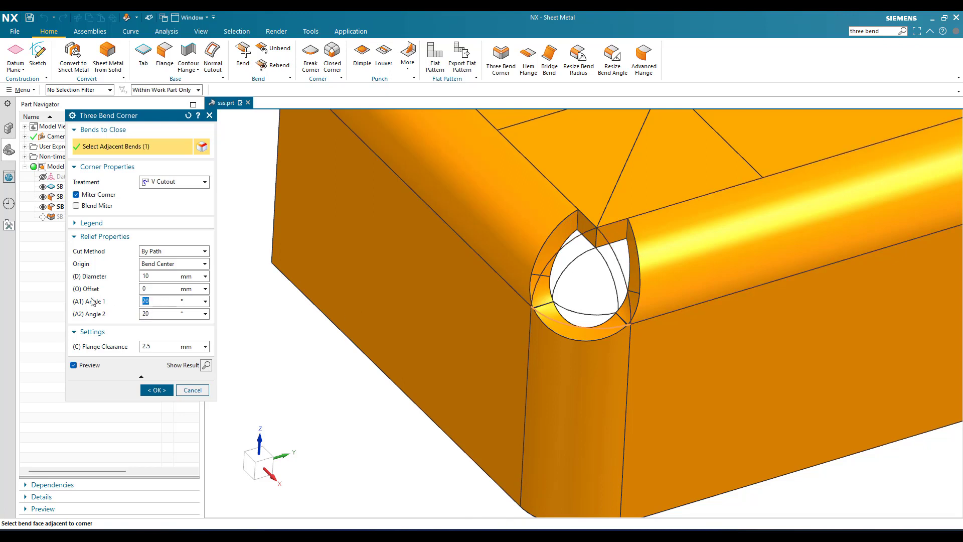
pyautogui.write('40')
pyautogui.press('Return')
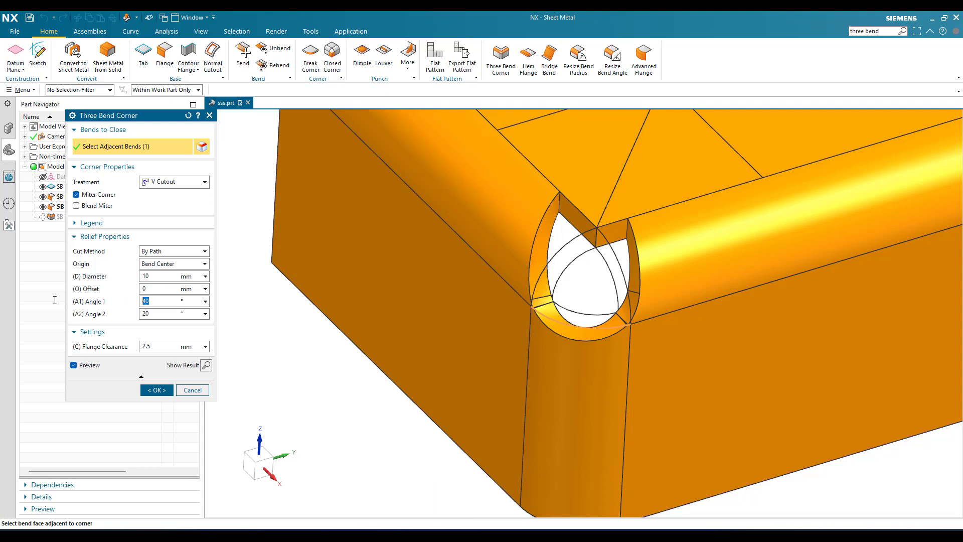
pyautogui.press('Return')
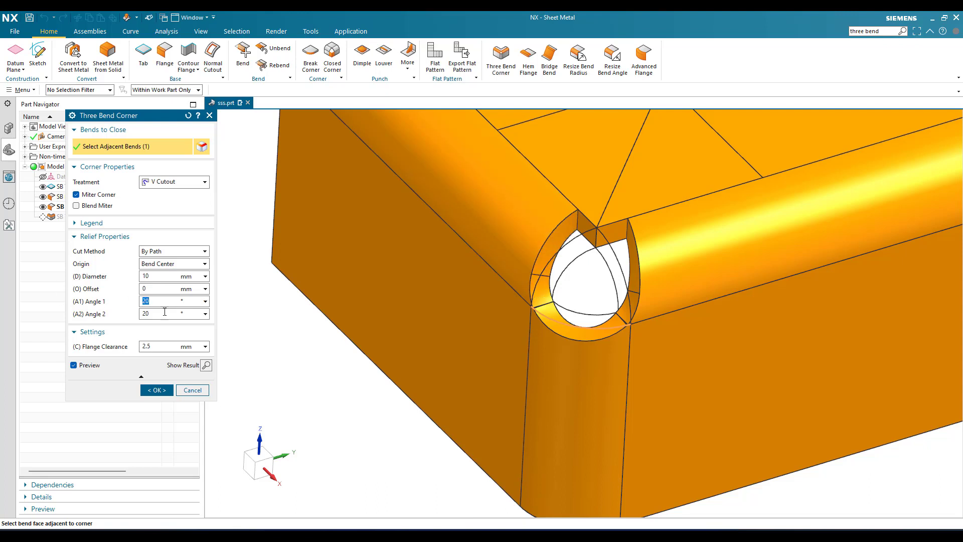
pyautogui.scroll(-3, 409, 346)
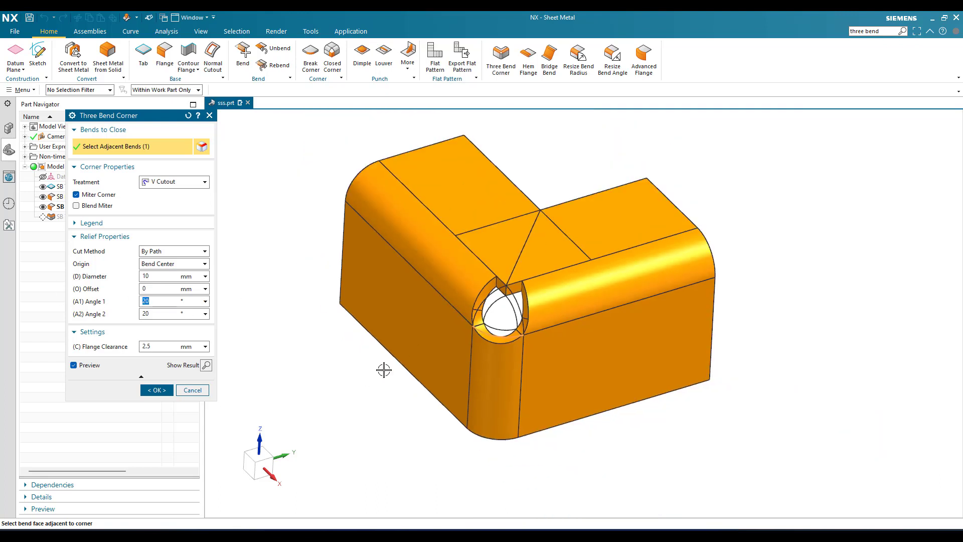
pyautogui.scroll(4, 454, 291)
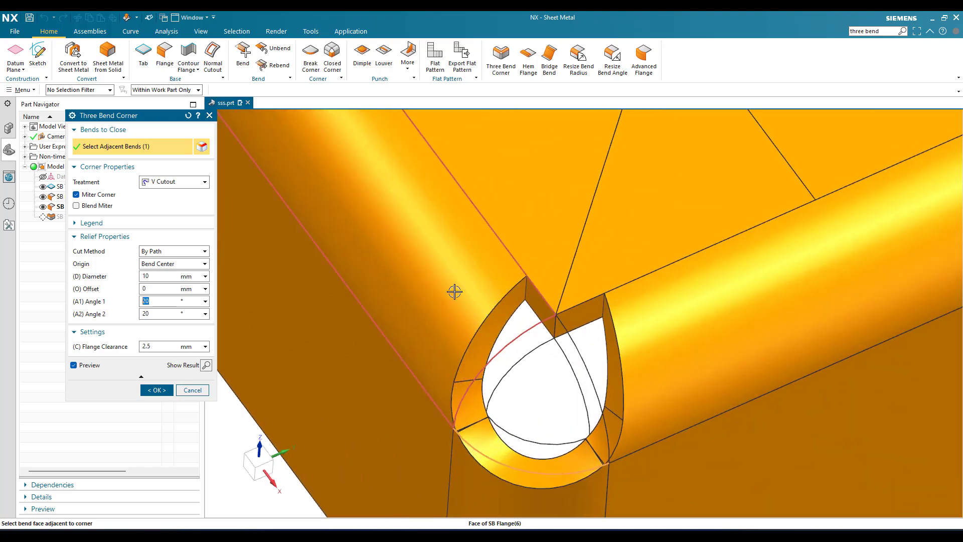
pyautogui.scroll(-4, 574, 290)
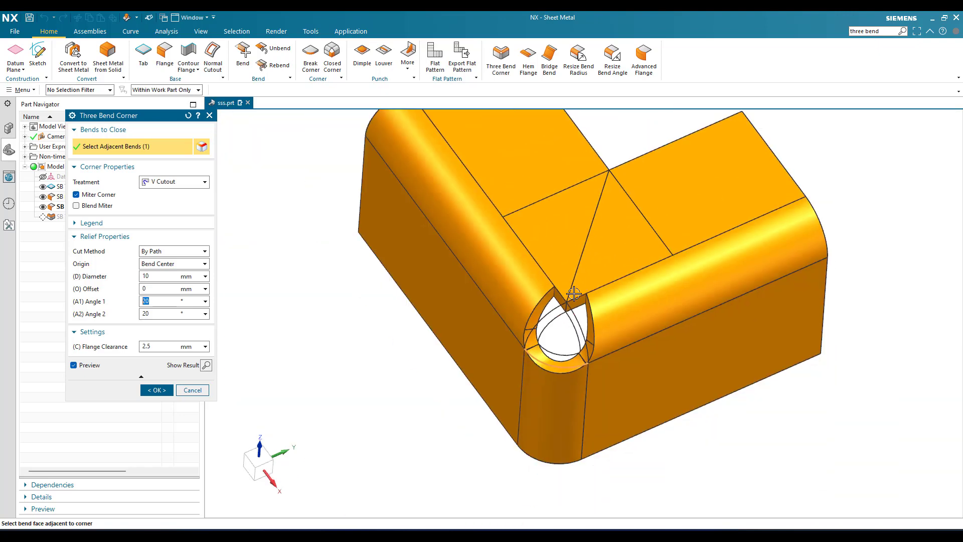
# - Apply the V-cutout corner edit and orbit to inspect the teardrop relief from below and above
pyautogui.click(156, 390)
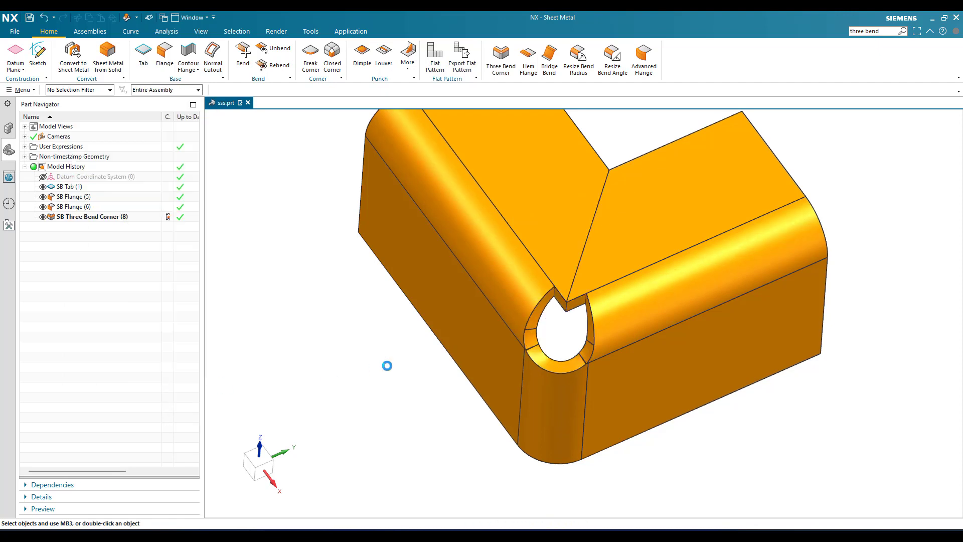
pyautogui.scroll(-3, 542, 303)
pyautogui.moveTo(547, 281); pyautogui.dragTo(542, 265, button='middle')
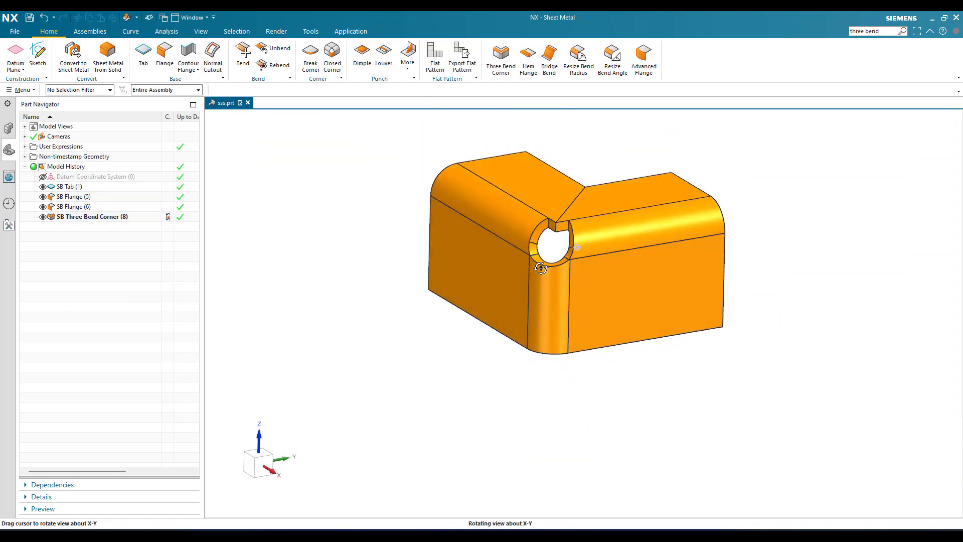
pyautogui.scroll(3, 544, 227)
pyautogui.scroll(-3, 544, 227)
pyautogui.moveTo(544, 228); pyautogui.dragTo(552, 192, button='middle')
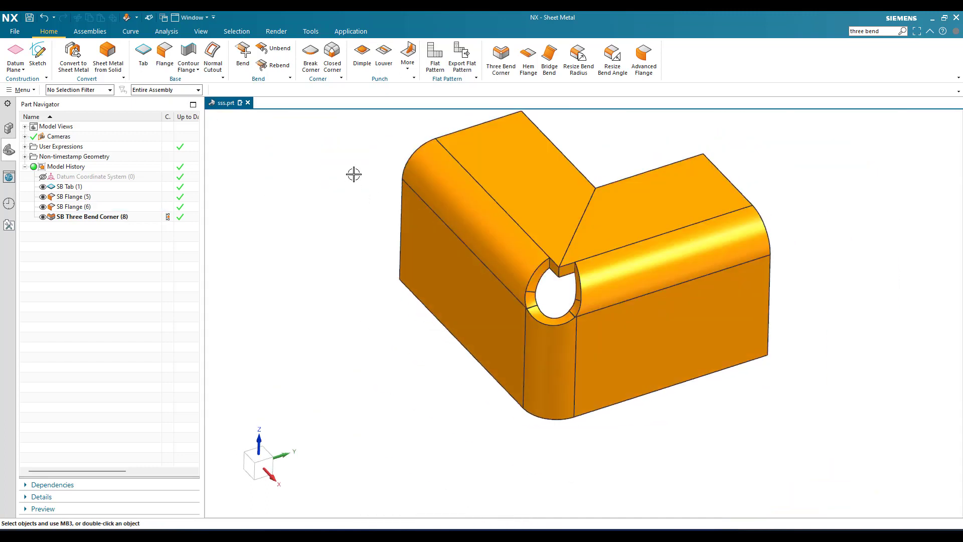
pyautogui.click(501, 63)
pyautogui.click(170, 182)
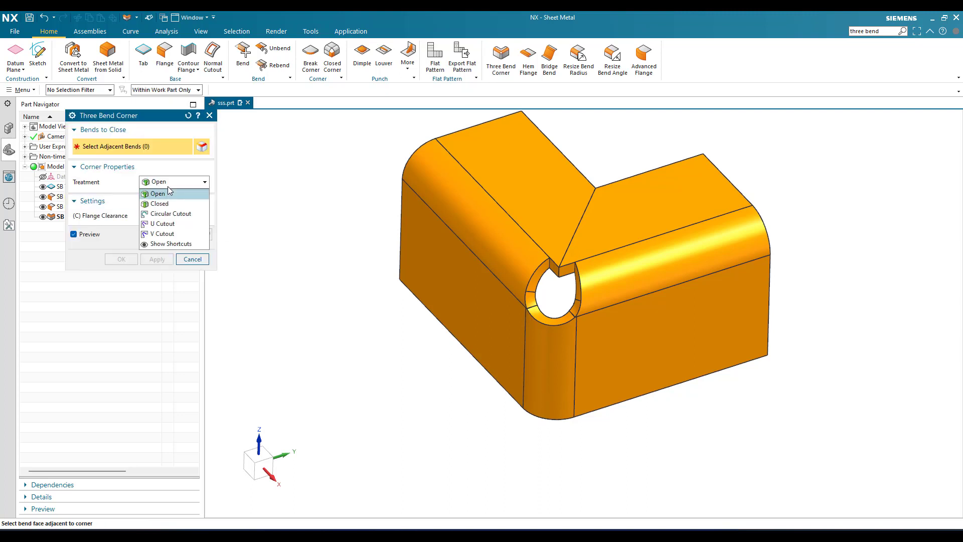
pyautogui.click(172, 181)
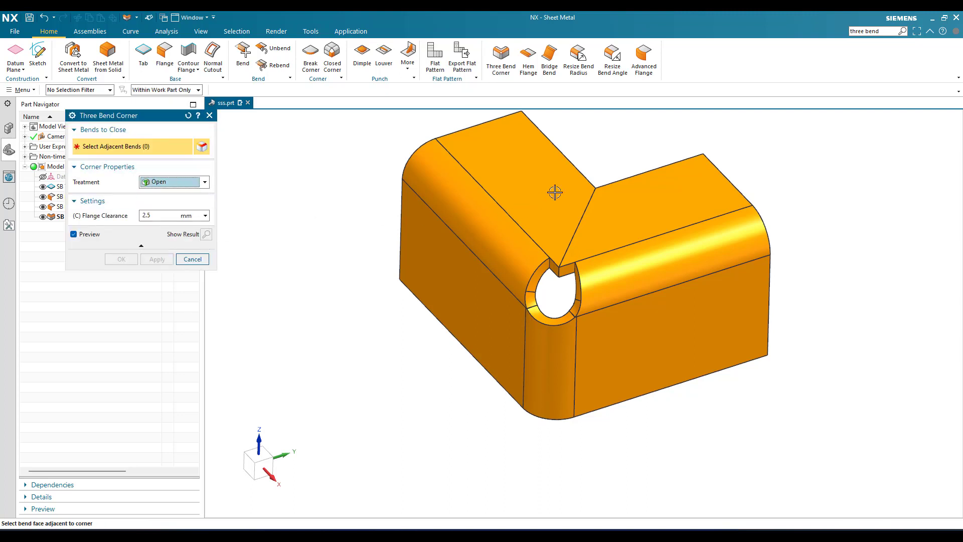
pyautogui.scroll(4, 563, 221)
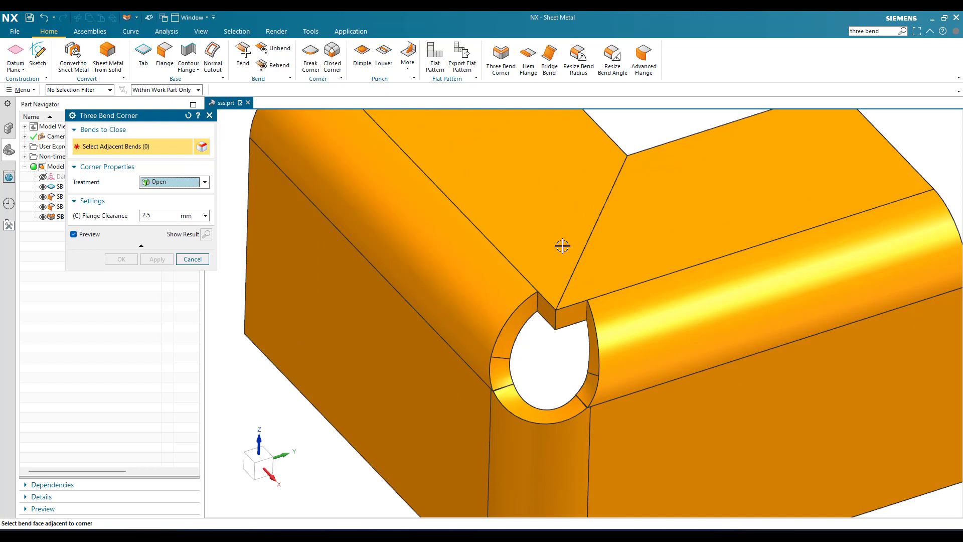
pyautogui.scroll(-2, 562, 246)
pyautogui.scroll(-2, 571, 254)
pyautogui.scroll(4, 579, 248)
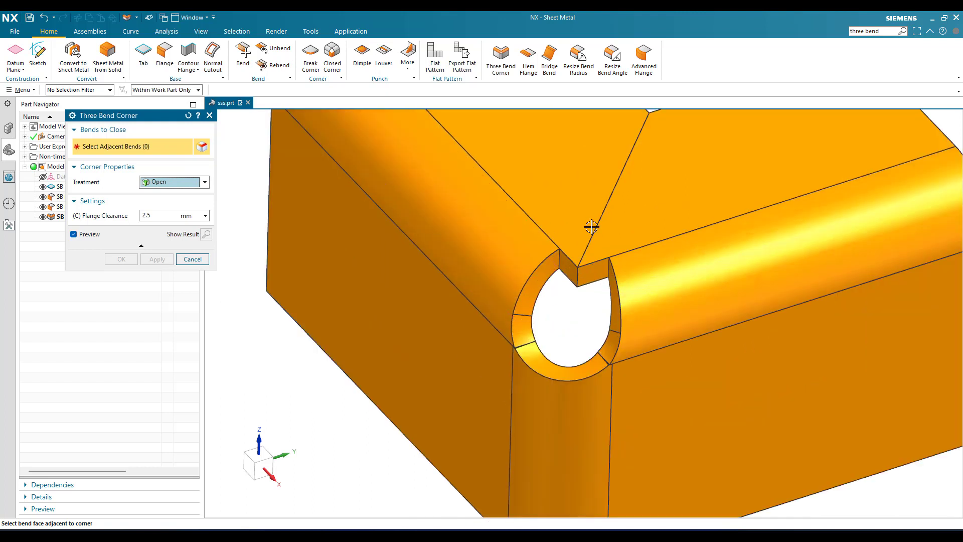
pyautogui.scroll(-2, 584, 259)
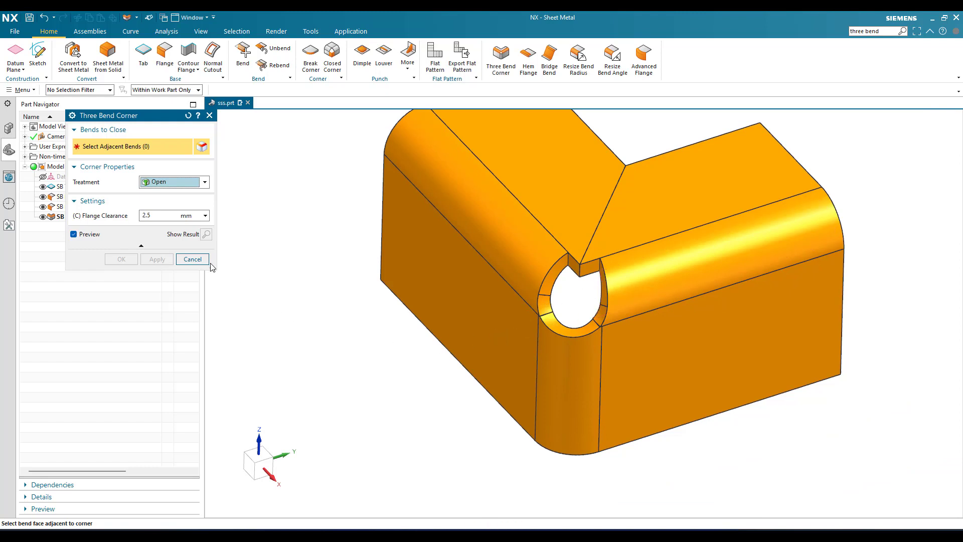
pyautogui.click(193, 259)
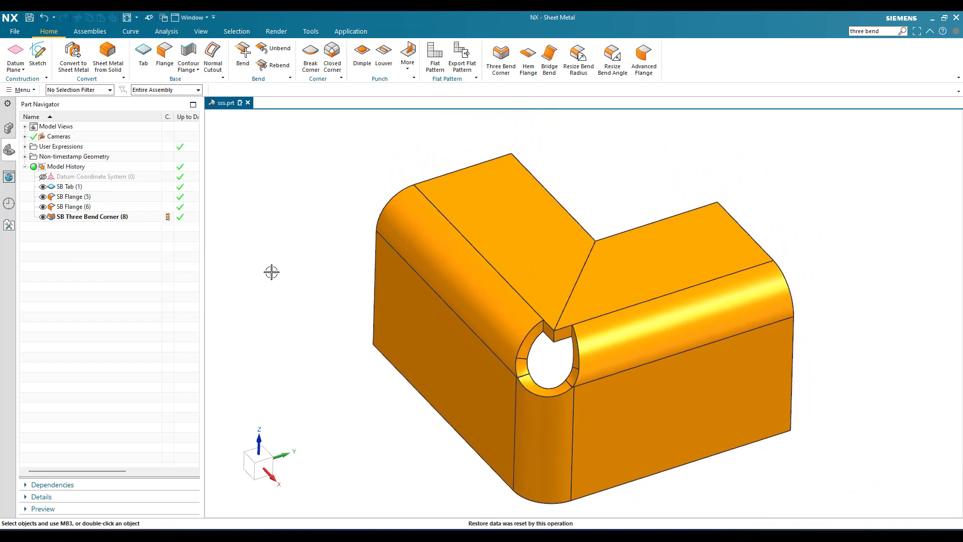